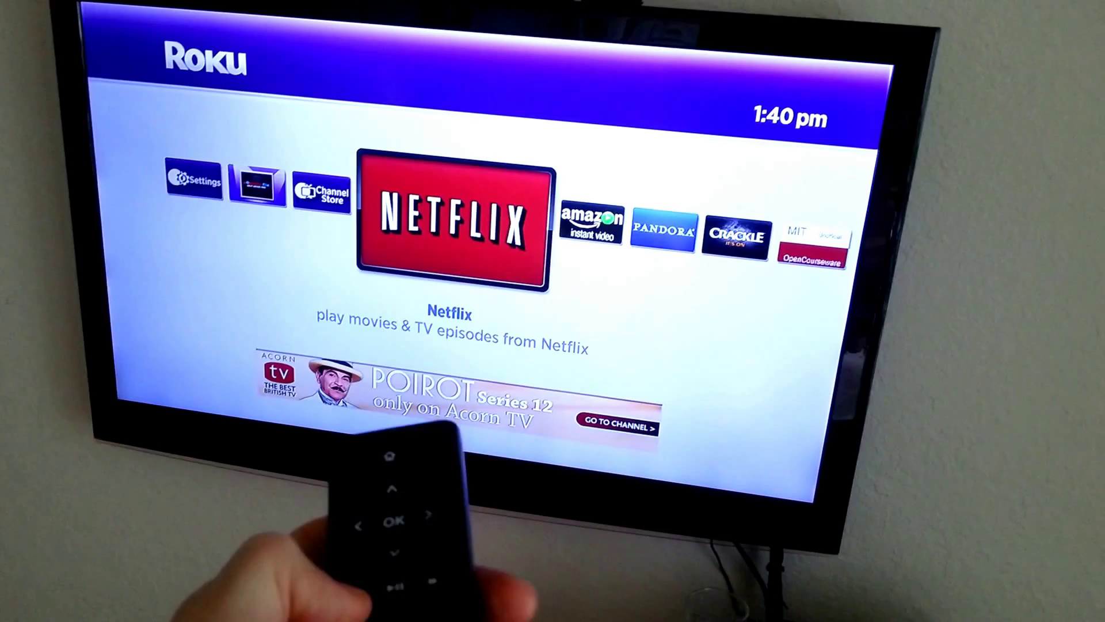
Enter the hidden remote button sequence that reveals the Bit rate override screen.
key(Left)
key(Left)
key(Left)
key(Left)
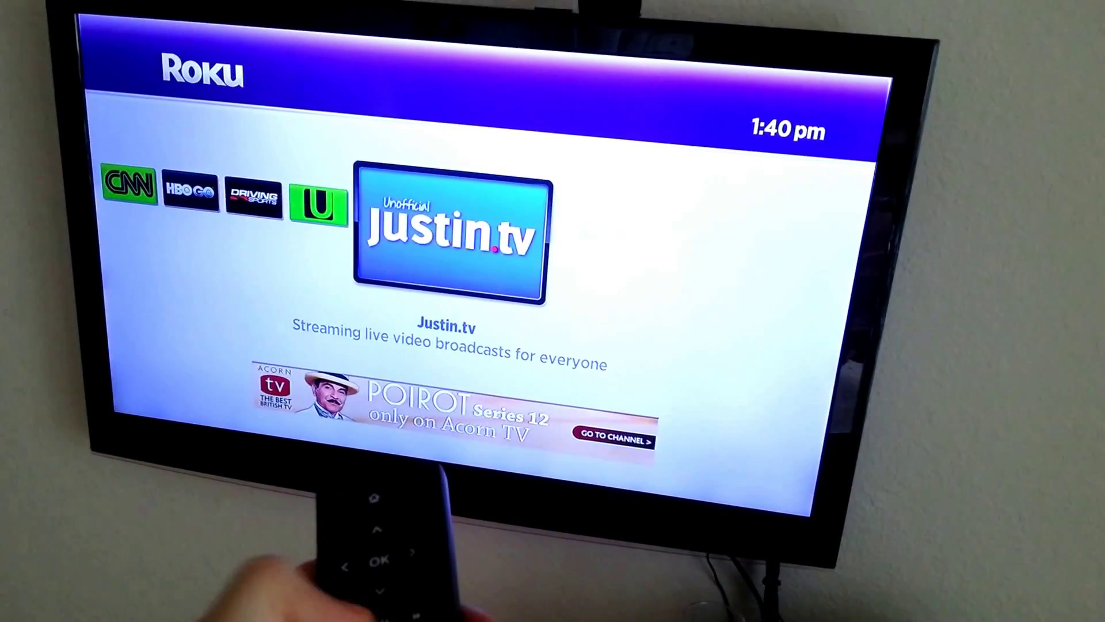
key(Left)
key(Left)
key(Left)
key(Right)
key(Right)
key(Right)
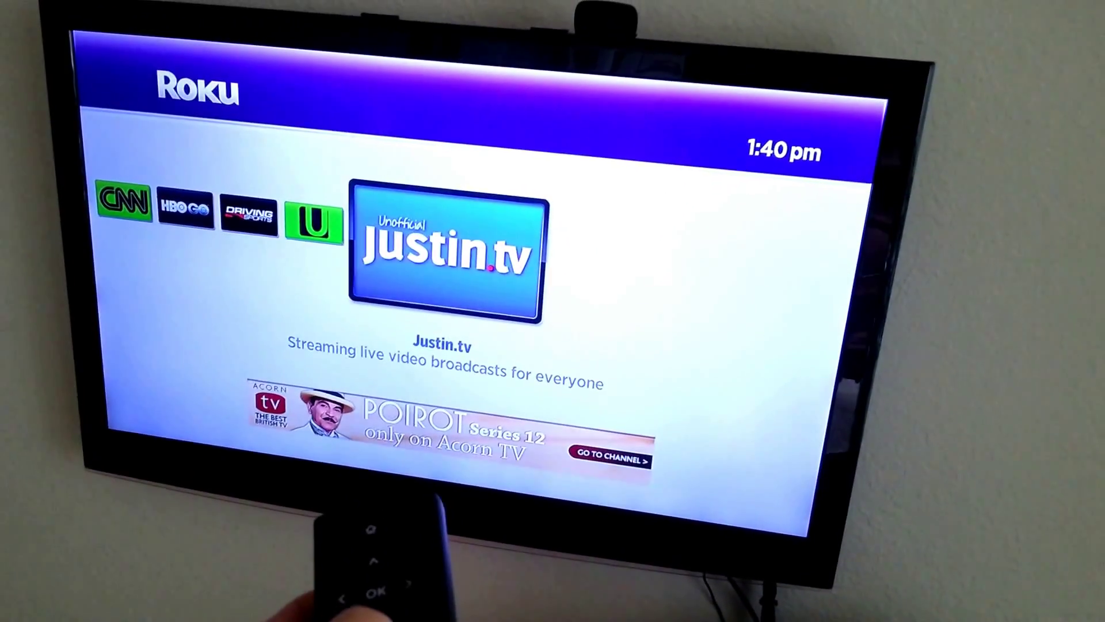
key(Home)
key(Home)
key(Home)
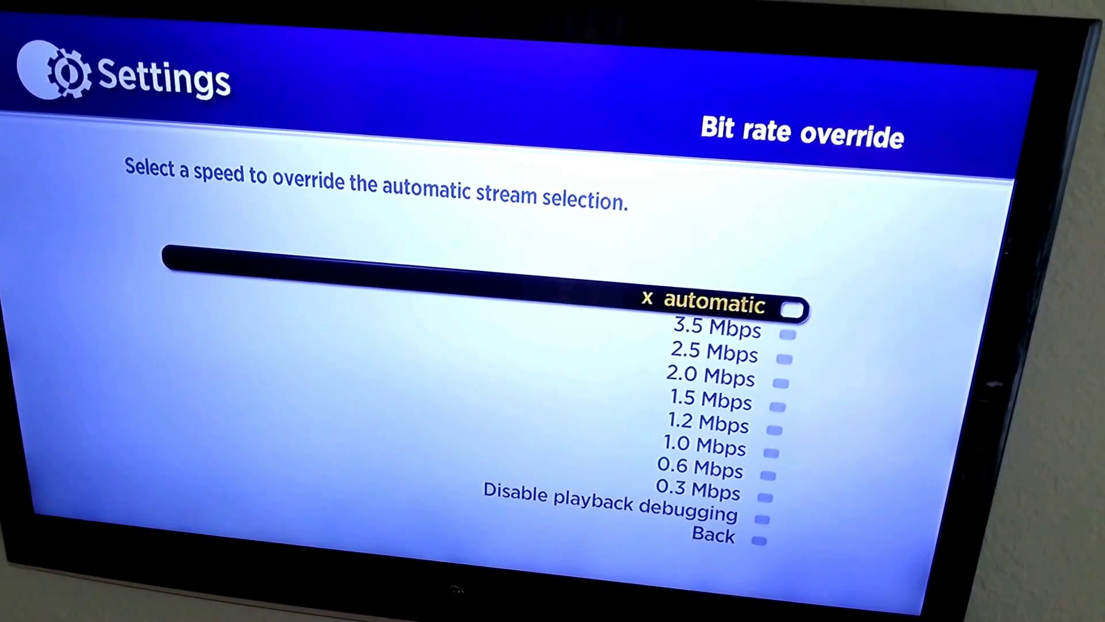
key(Down)
key(Down)
key(Down)
key(Down)
key(Down)
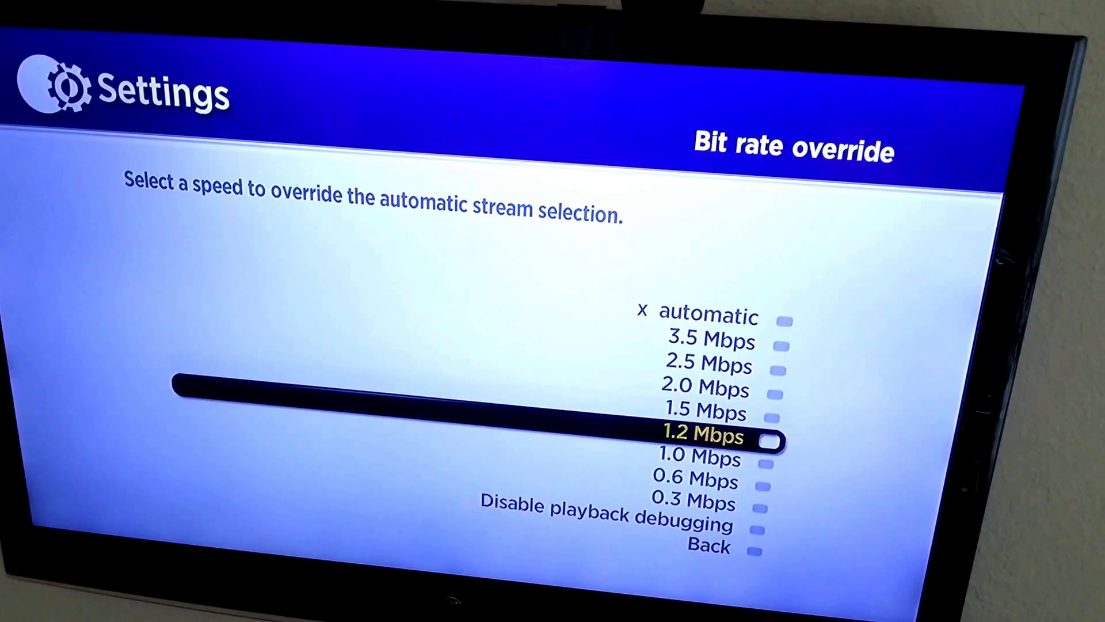
key(Down)
key(Down)
key(Down)
key(Down)
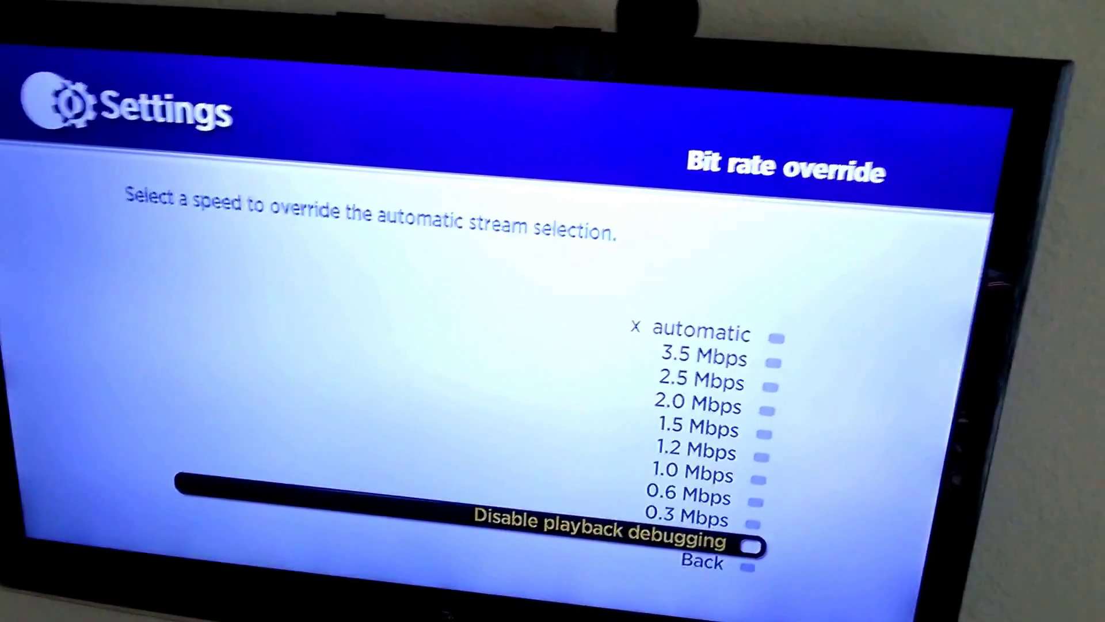
key(Up)
key(Up)
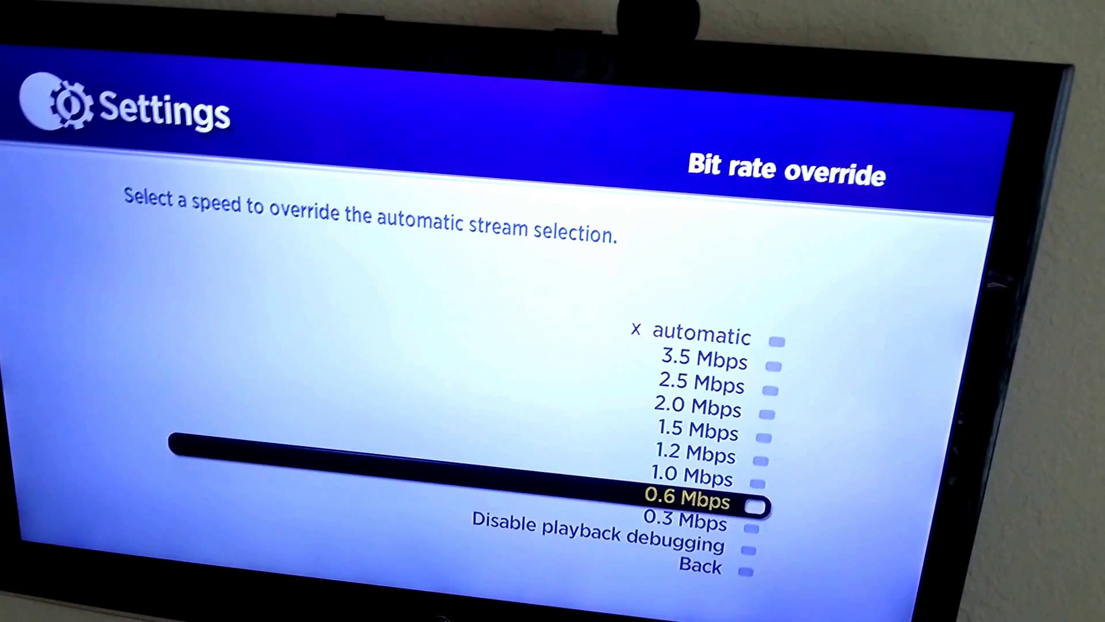
Browse the bit rate speeds from 1.2 to 3.5 Mbps, keep automatic, and return home.
key(Up)
key(Up)
key(Up)
key(Up)
key(Up)
key(Up)
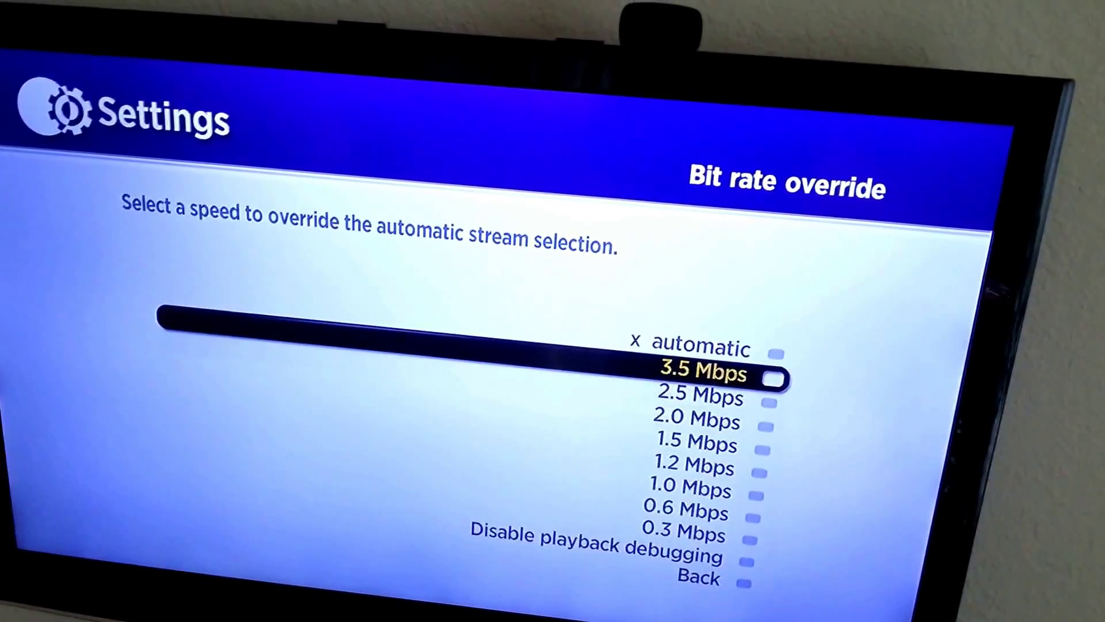
key(Up)
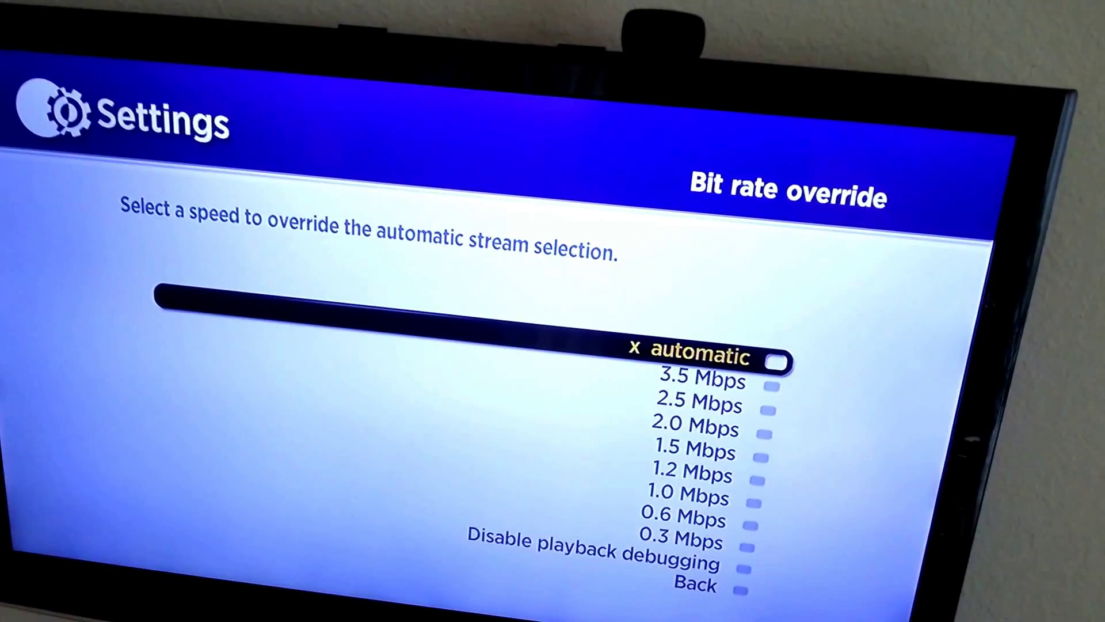
key(Down)
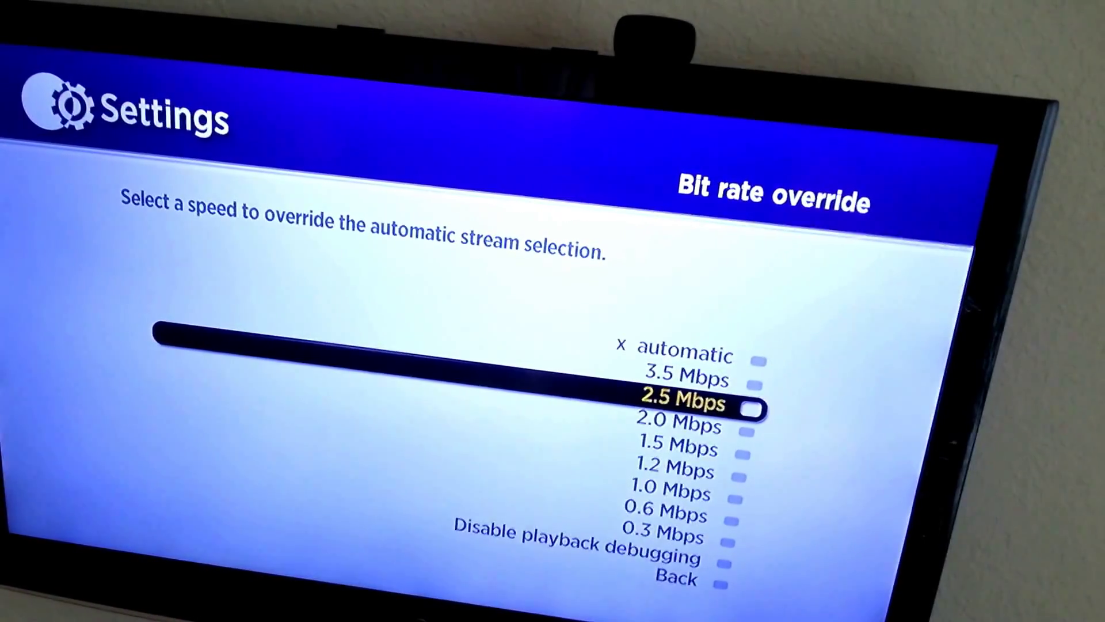
key(Up)
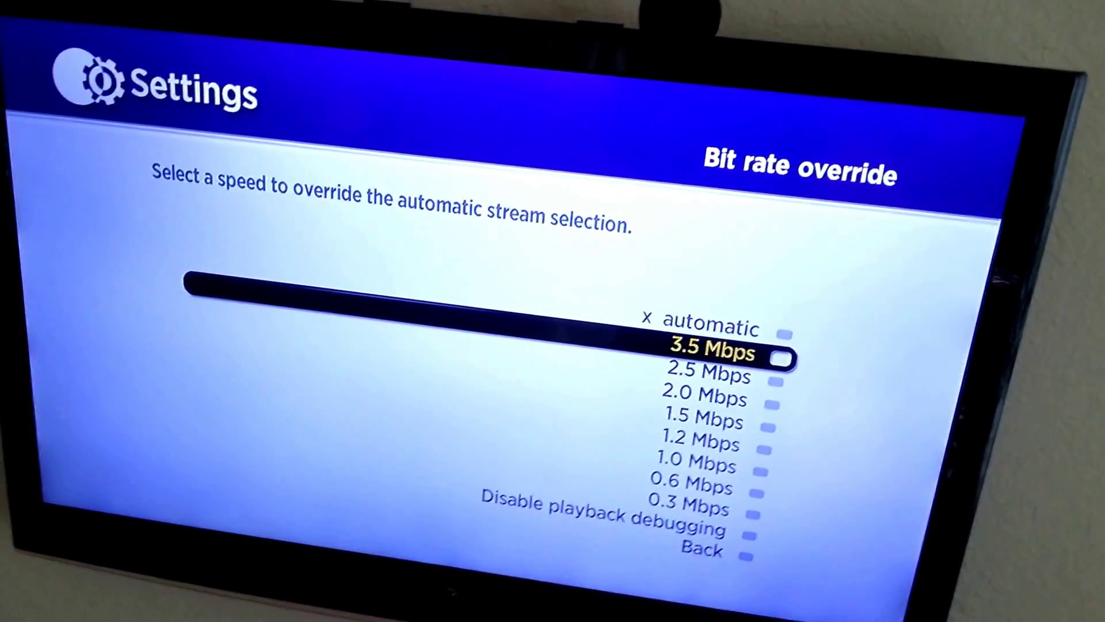
key(Up)
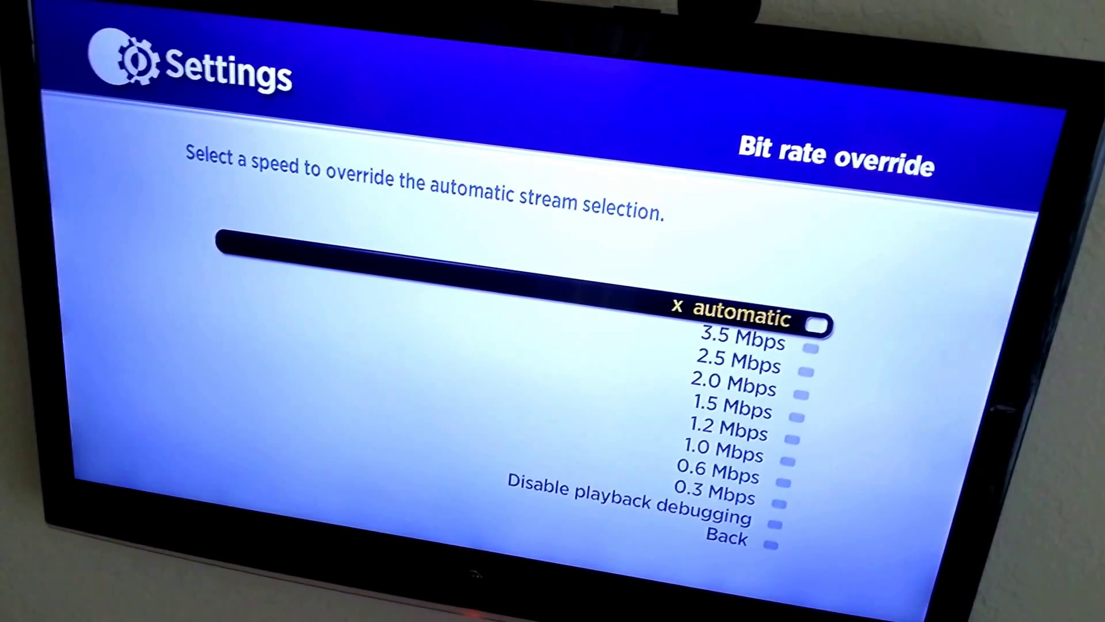
key(Home)
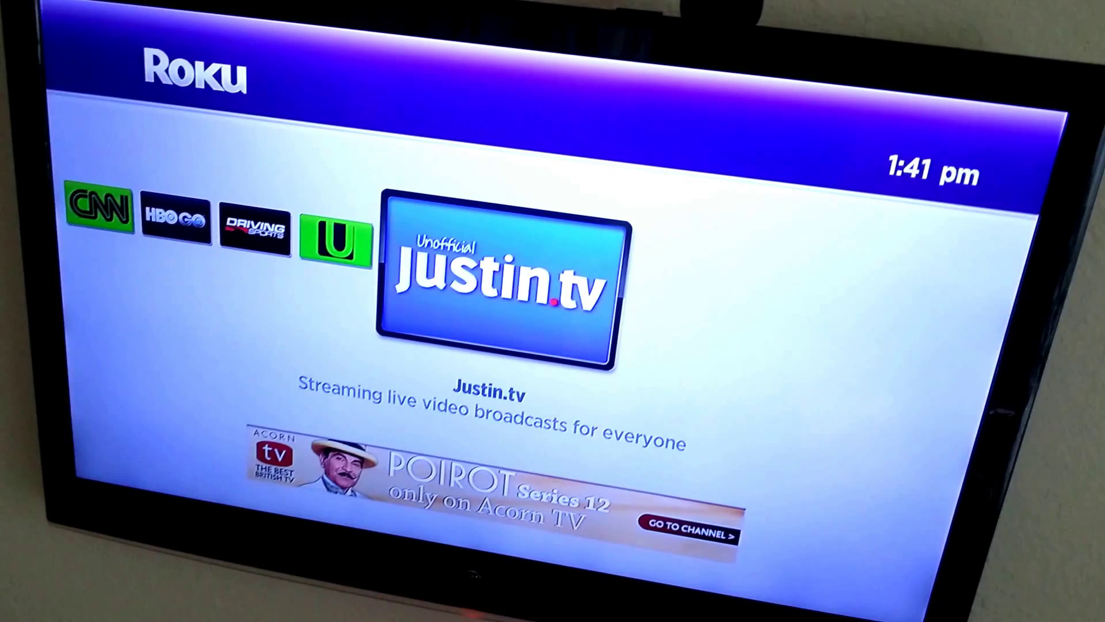
Launch the Netflix channel and open Mad Men from My List.
key(Right)
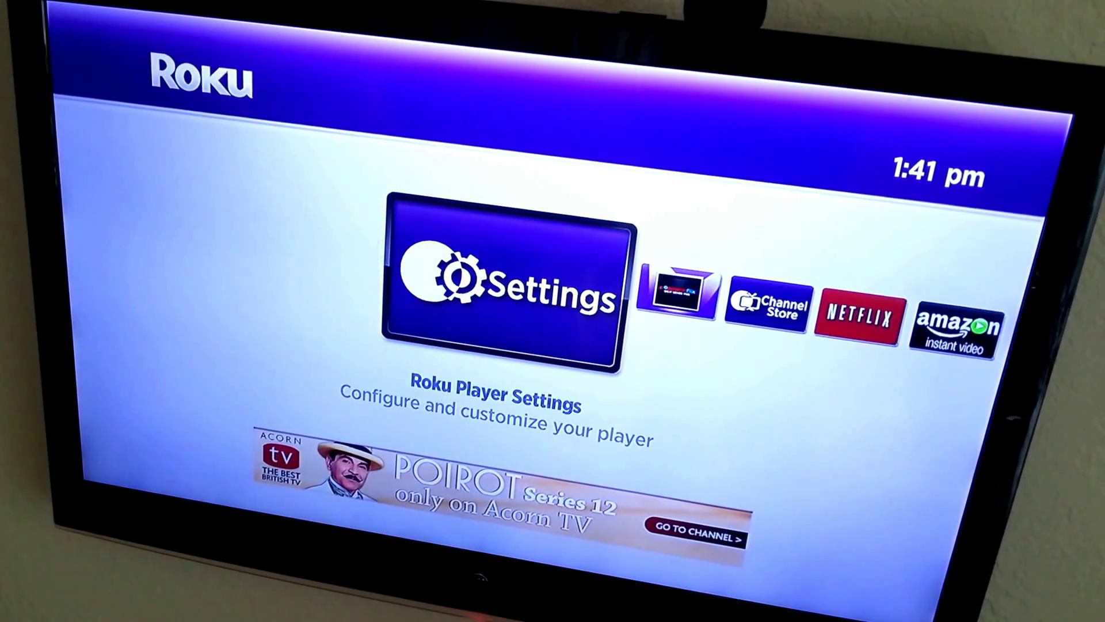
key(Right)
key(Right)
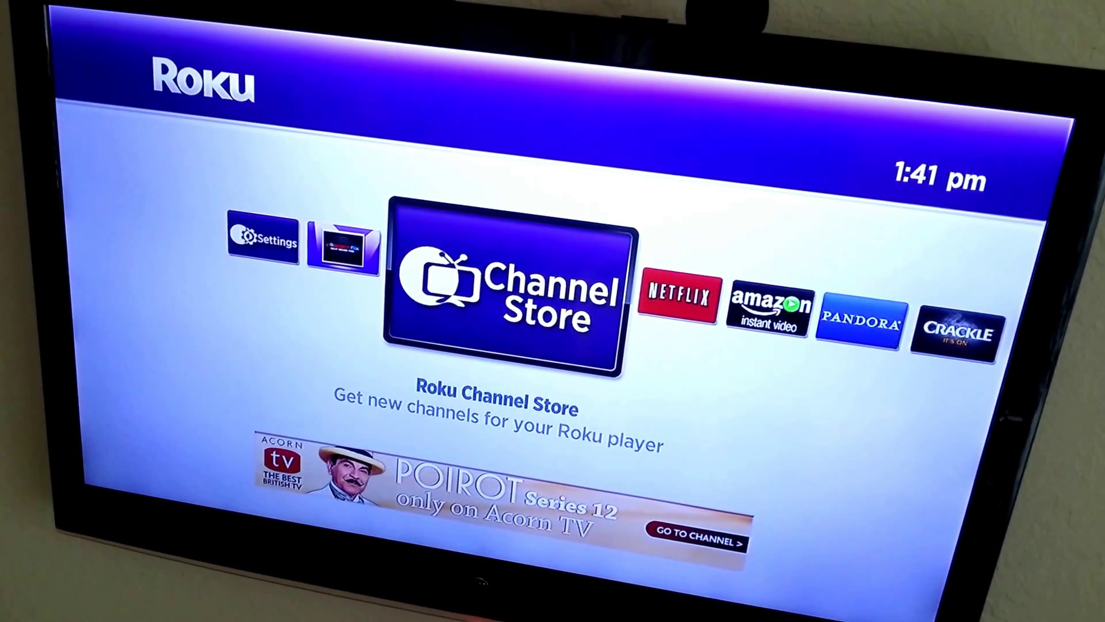
key(Return)
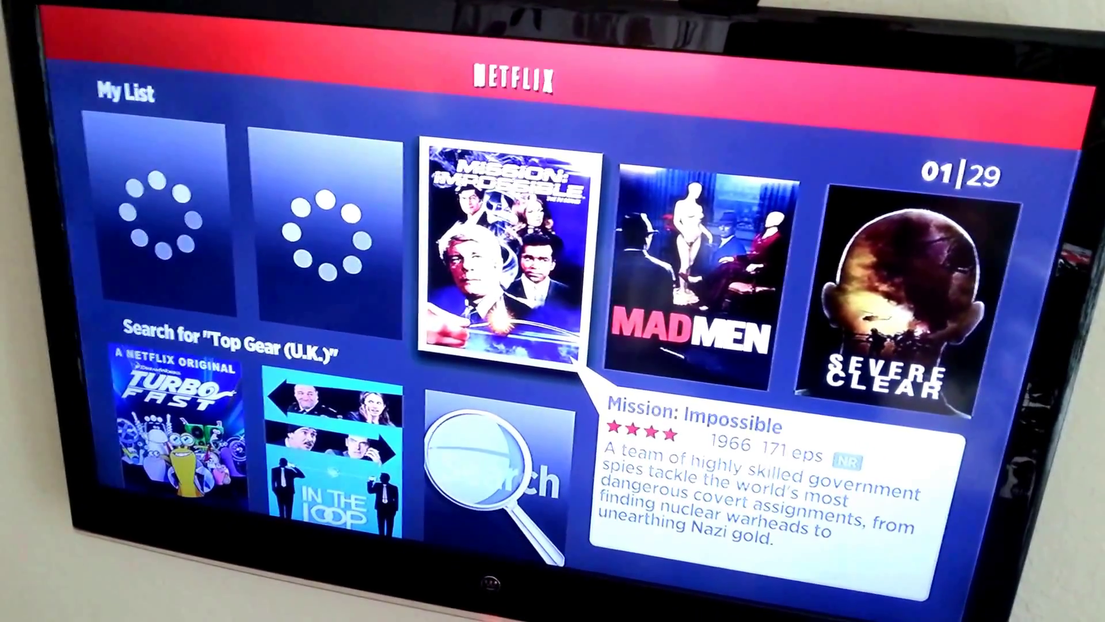
key(Right)
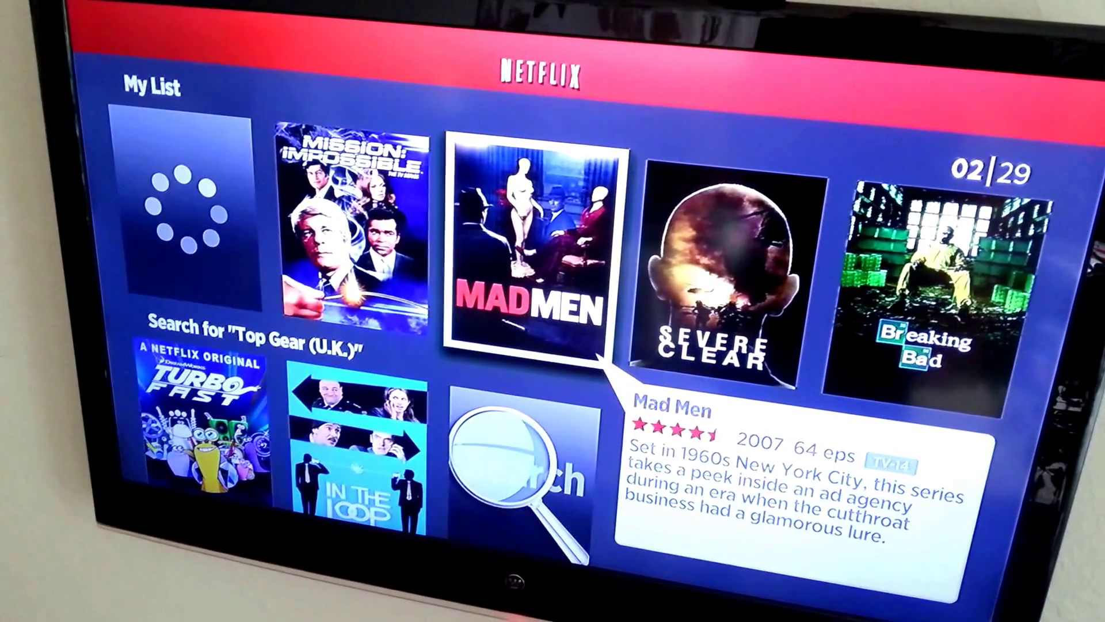
key(Return)
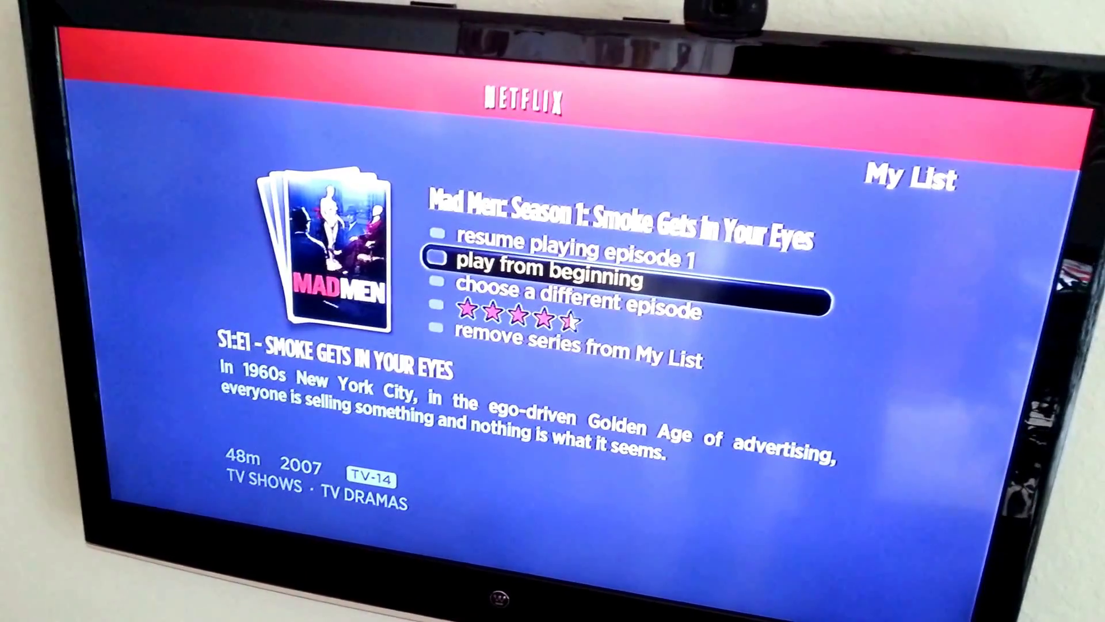
Play Mad Men episode 1 from the beginning, skip ahead, and show the Playback debugging overlay.
key(Return)
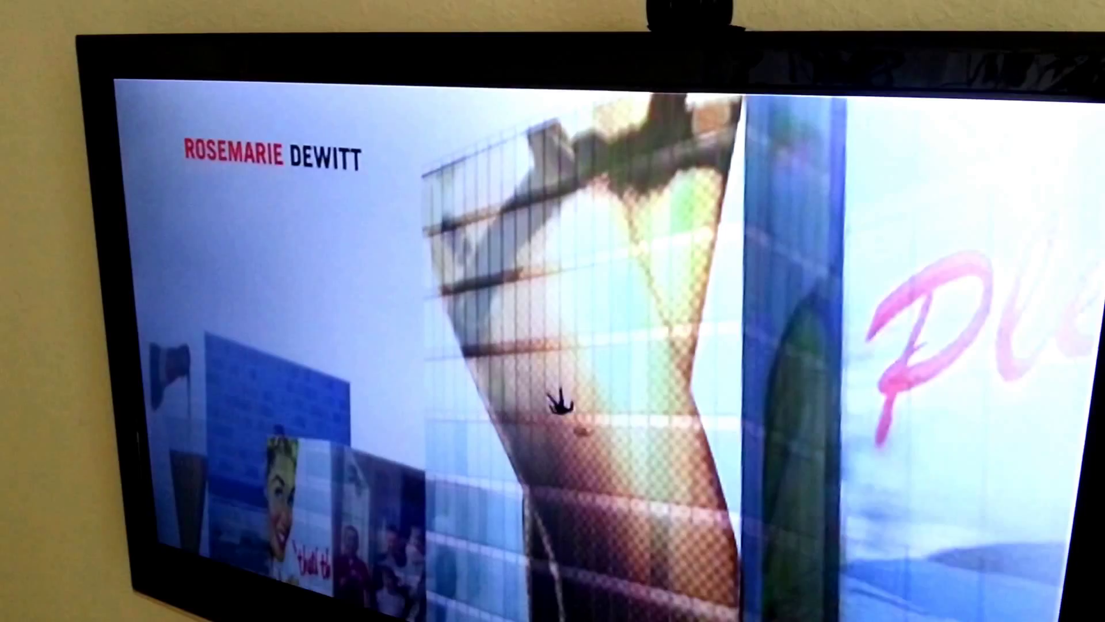
key(Right)
key(Right)
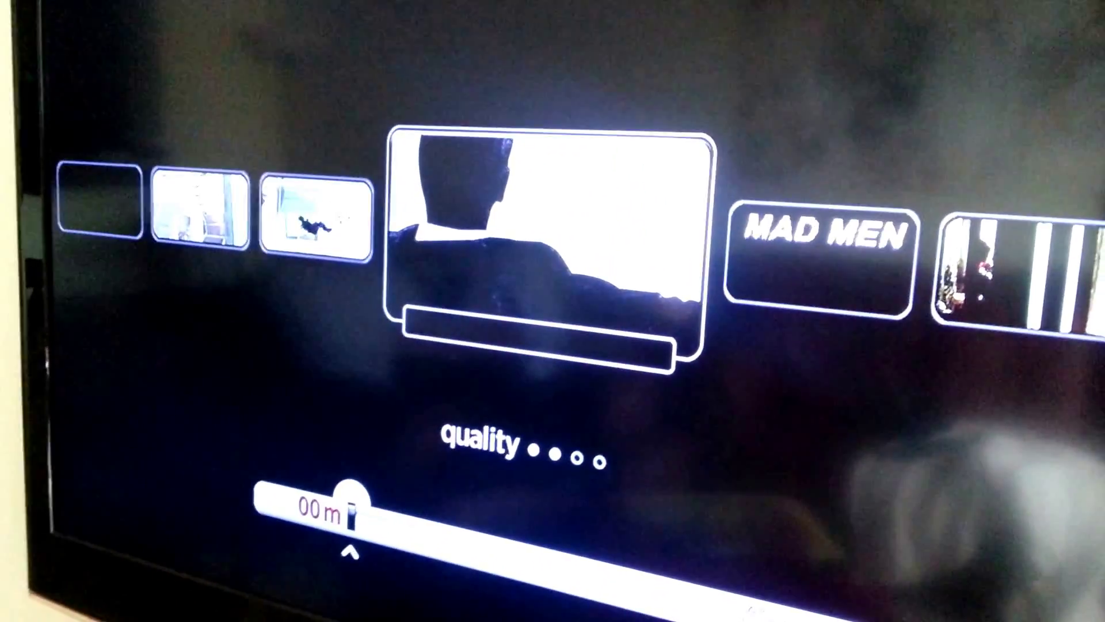
key(Up)
key(Up)
key(Down)
key(Down)
key(Left)
key(Right)
key(Left)
key(Right)
key(Up)
key(Up)
key(Up)
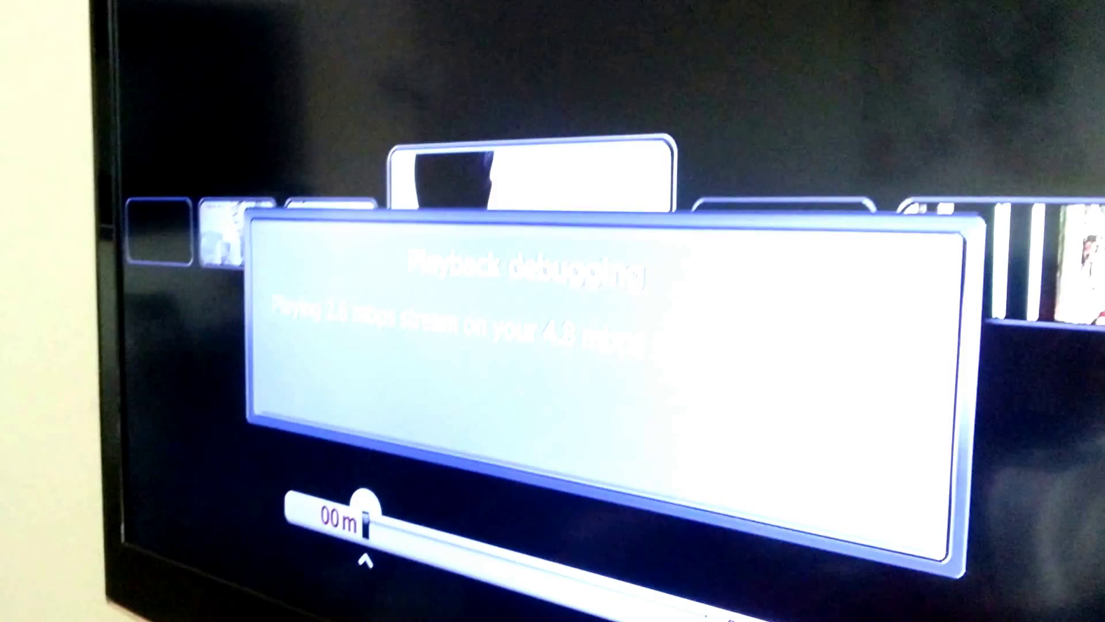